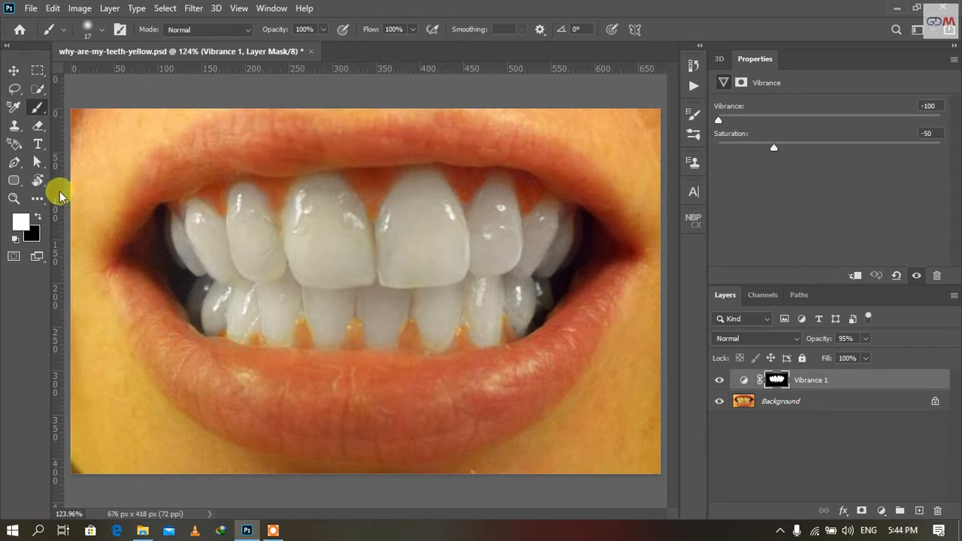
Try to pick a red foreground colour while the Vibrance 1 layer mask is active
left_click(21, 221)
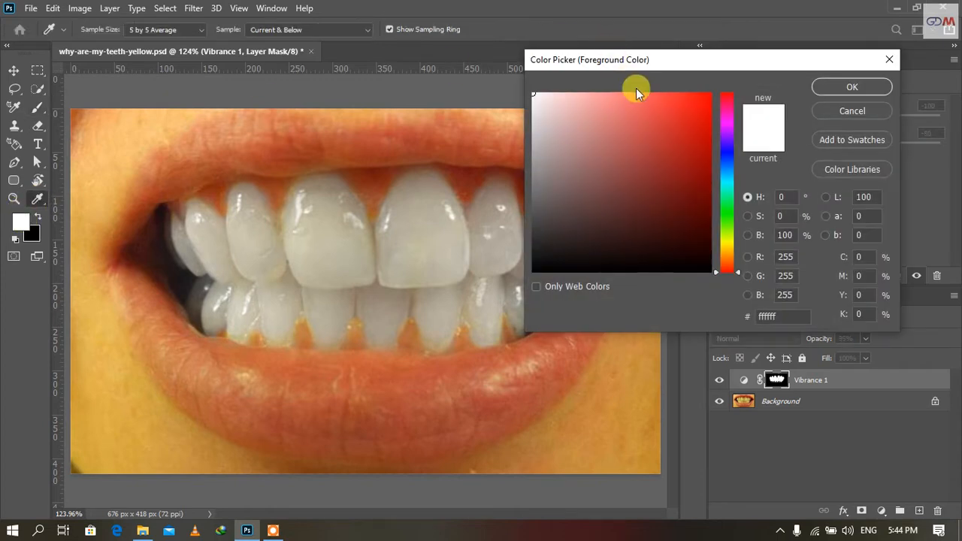
left_click_drag(638, 94, 750, 89)
left_click(823, 89)
key("b")
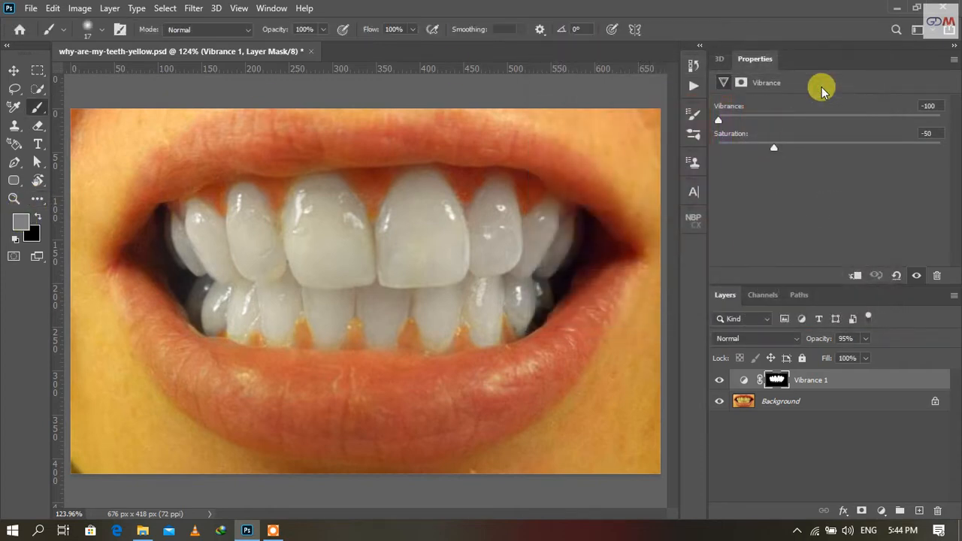
Select the Vibrance 1 adjustment itself instead of its mask and pick an orange foreground colour
left_click(746, 382)
left_click(20, 219)
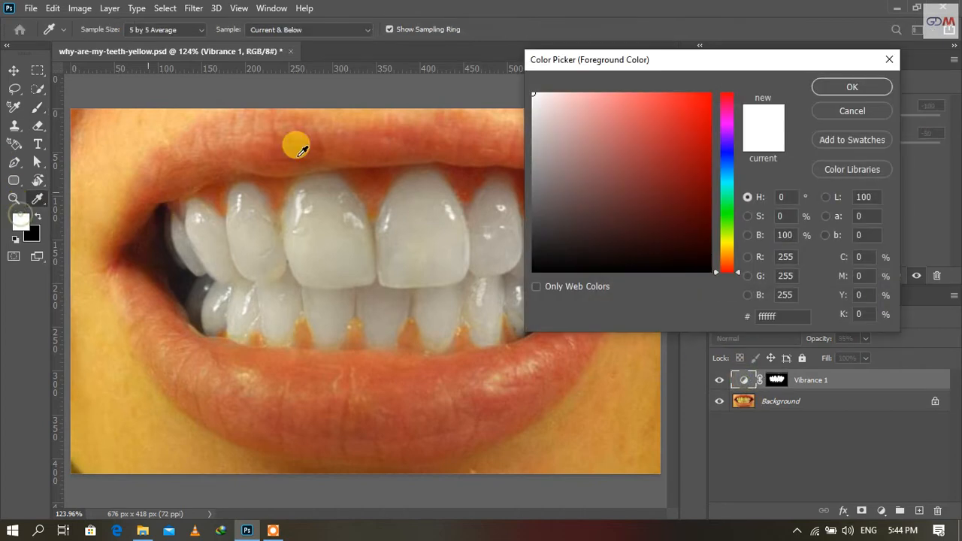
left_click(696, 115)
left_click(850, 88)
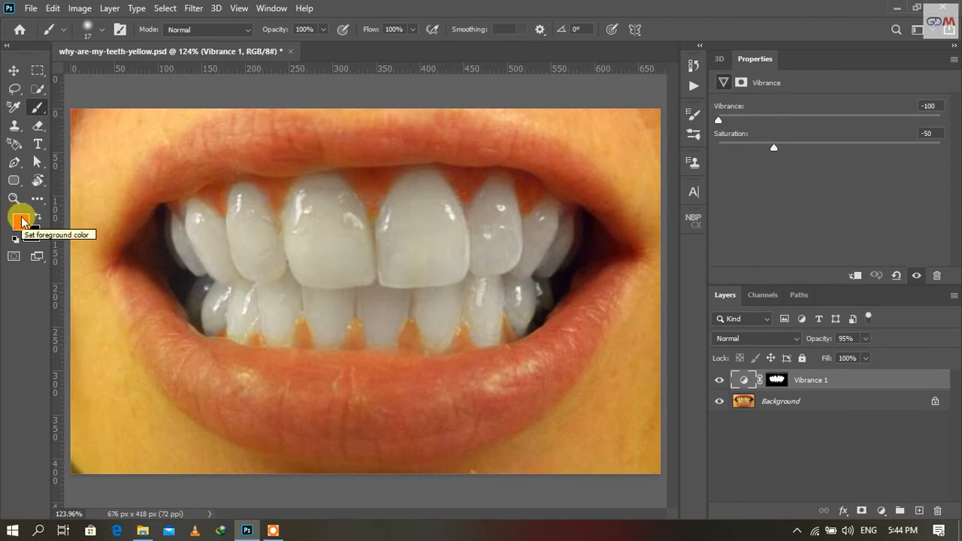
Reset the foreground and background colours to their defaults and delete the Vibrance 1 adjustment layer
left_click(14, 239)
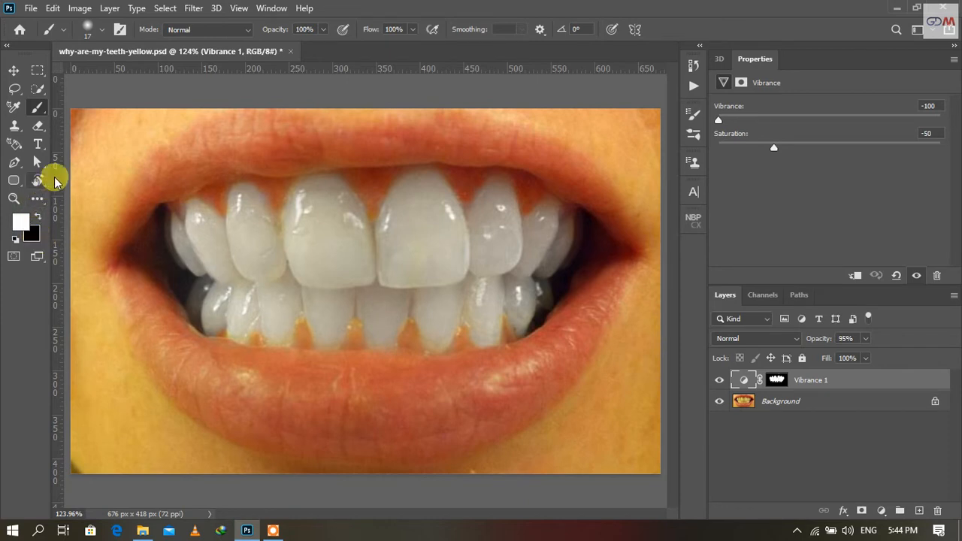
left_click_drag(889, 382, 936, 511)
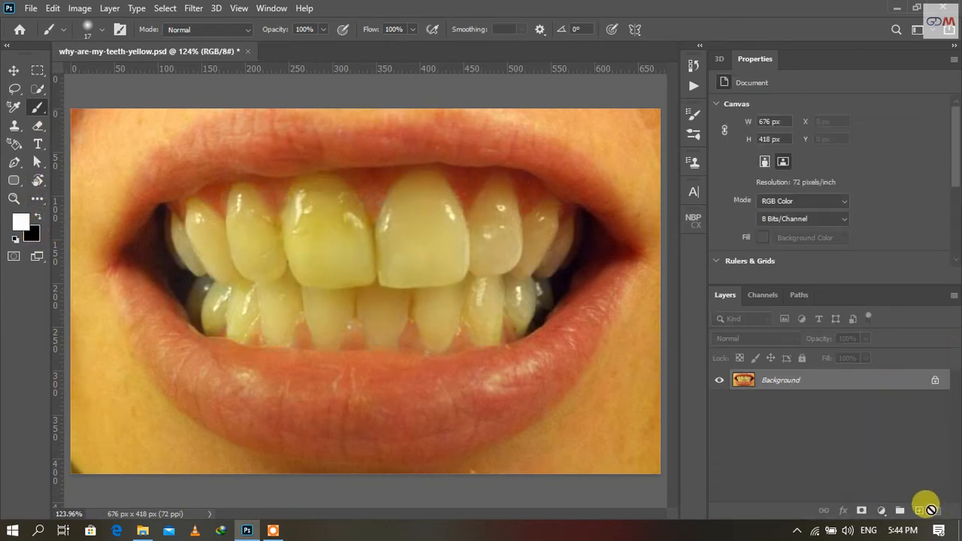
Add a Brightness/Contrast adjustment layer above the background and set its brightness to 150
left_click(886, 511)
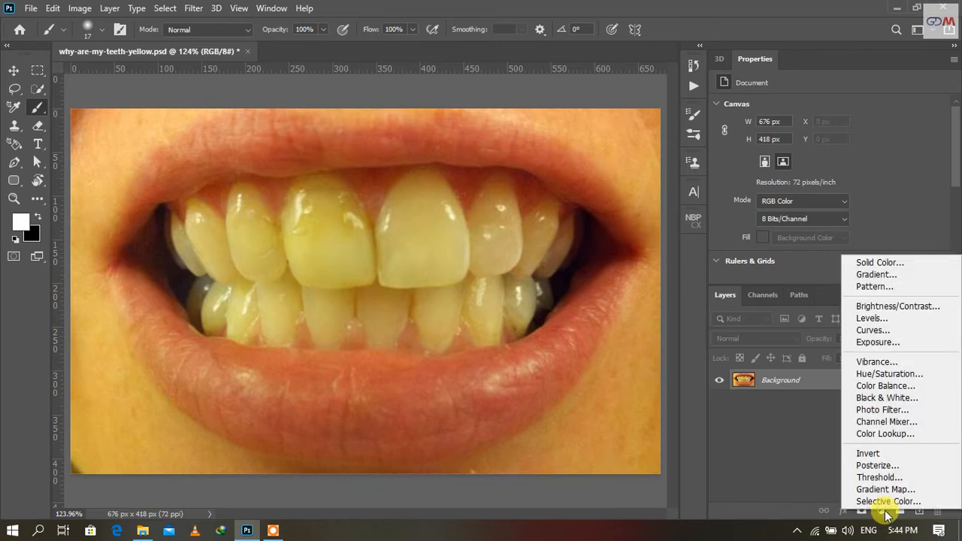
left_click(887, 307)
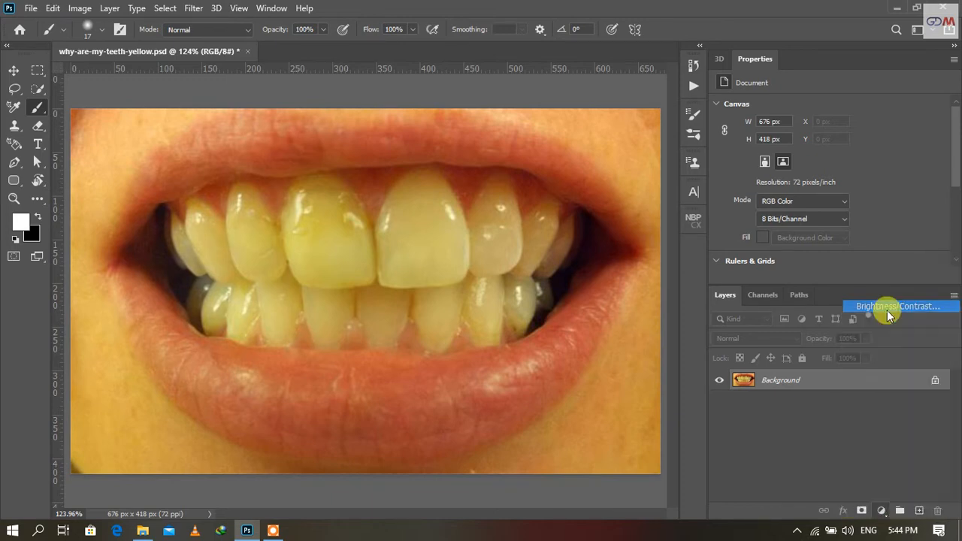
left_click_drag(829, 144, 957, 149)
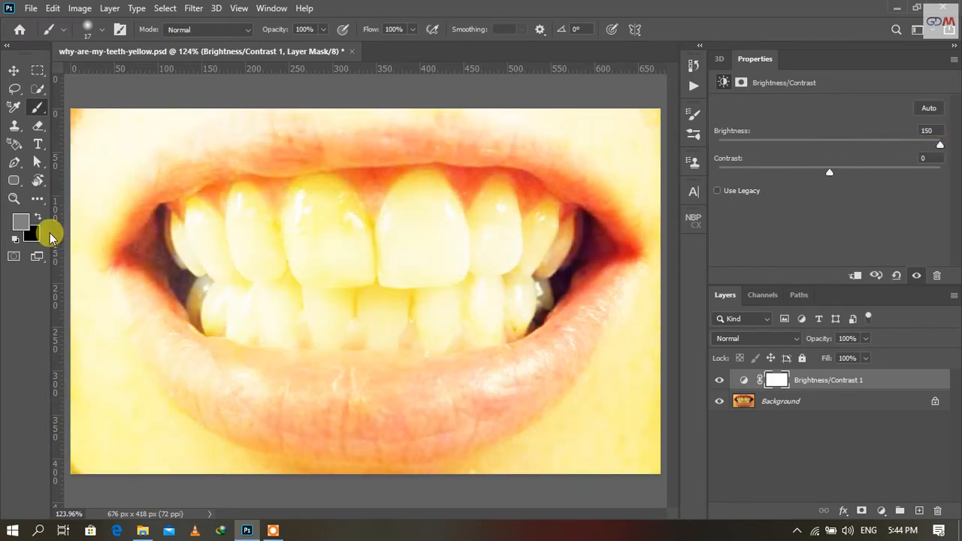
Invert the Brightness/Contrast layer mask back and forth, leaving it black
key("ctrl+i")
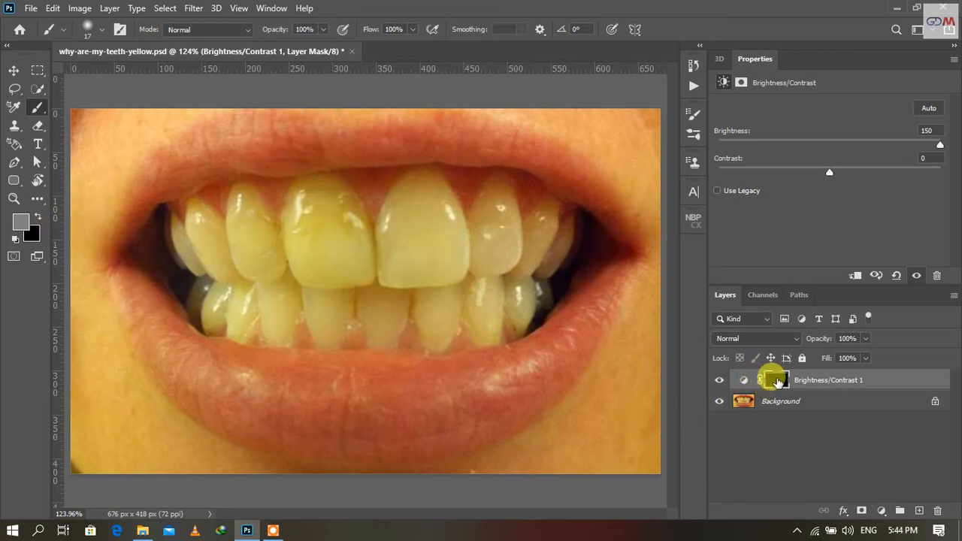
key("ctrl+i")
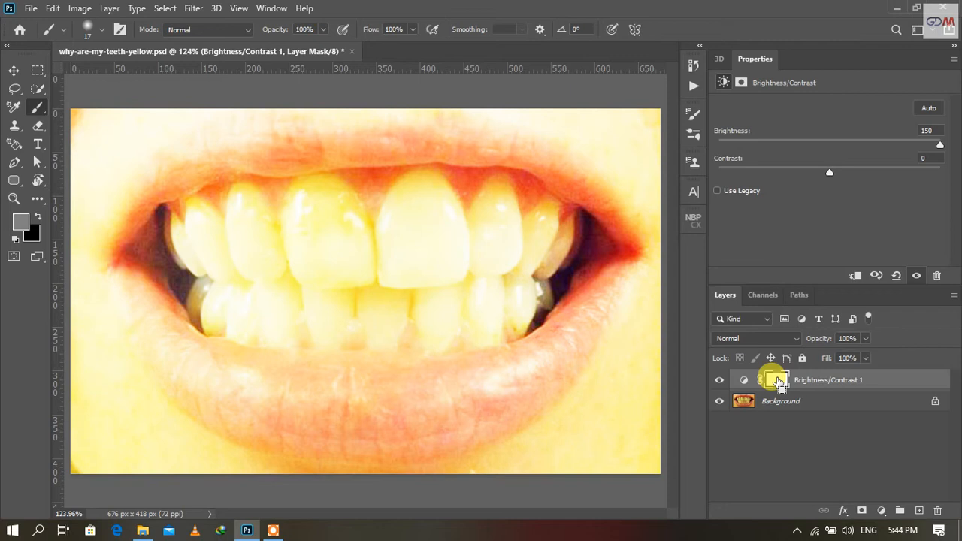
key("ctrl+i")
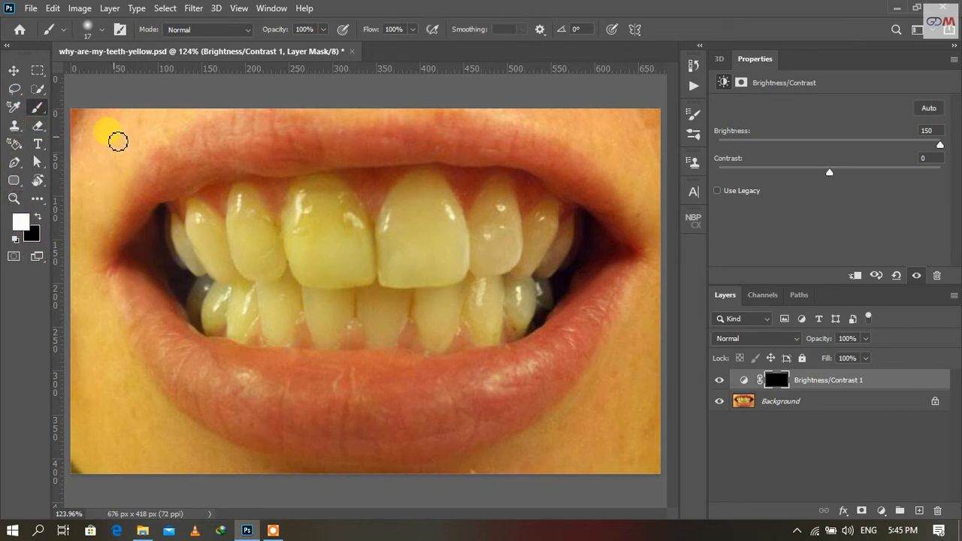
Paint white over the teeth on the Brightness/Contrast mask and delete that adjustment layer
left_click_drag(256, 259, 280, 266)
mouse_move(239, 226)
left_mouse_down()
mouse_move(218, 209)
mouse_move(184, 217)
mouse_move(211, 268)
mouse_move(500, 248)
mouse_move(361, 232)
mouse_move(375, 207)
mouse_move(260, 199)
mouse_move(345, 215)
mouse_move(374, 199)
mouse_move(509, 203)
mouse_move(564, 227)
mouse_move(502, 256)
mouse_move(479, 286)
mouse_move(487, 305)
mouse_move(279, 300)
mouse_move(399, 288)
mouse_move(90, 302)
mouse_move(135, 266)
mouse_move(229, 270)
mouse_move(204, 285)
mouse_move(232, 199)
mouse_move(446, 213)
mouse_move(350, 189)
mouse_move(340, 226)
mouse_move(357, 200)
mouse_move(434, 243)
mouse_move(425, 190)
mouse_move(241, 227)
left_mouse_up()
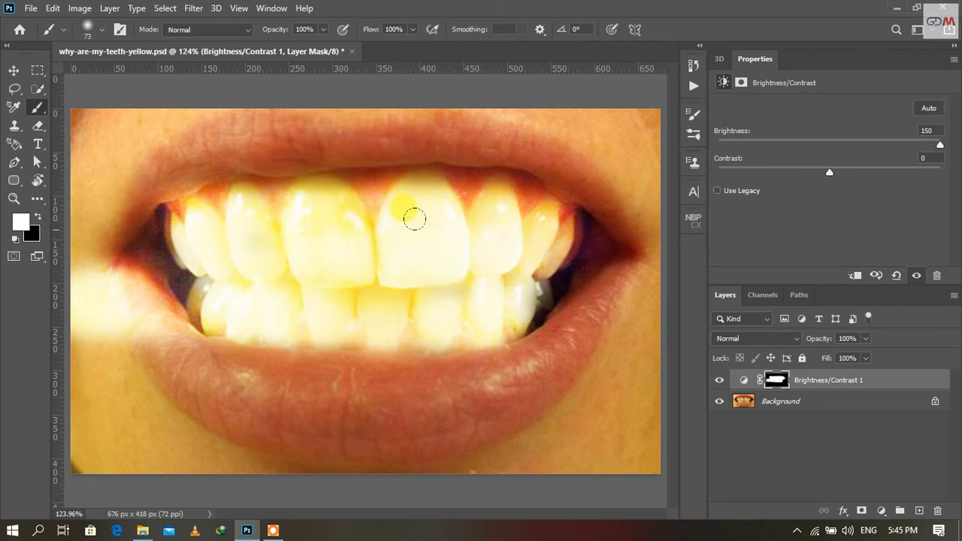
mouse_move(415, 218)
left_mouse_down()
mouse_move(323, 247)
mouse_move(302, 182)
mouse_move(318, 207)
left_mouse_up()
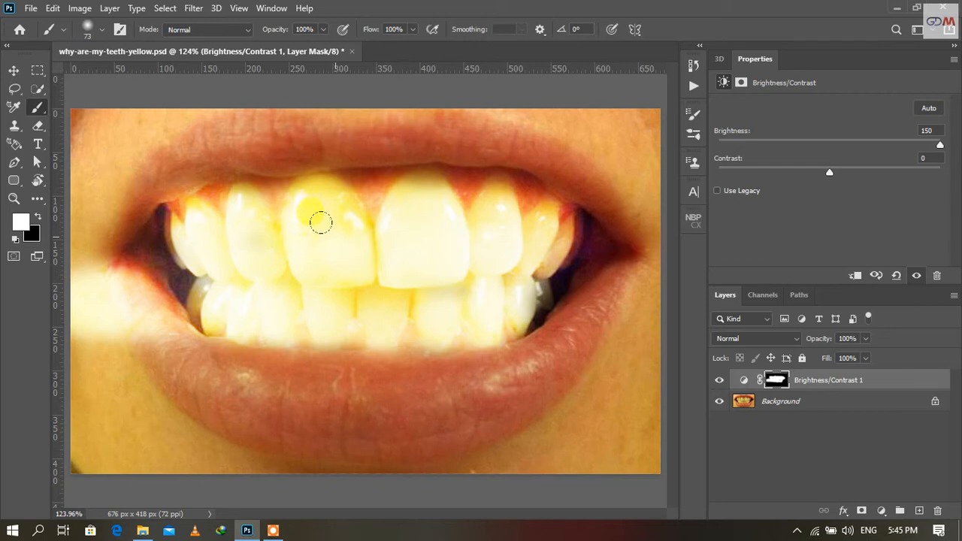
mouse_move(320, 223)
left_mouse_down()
mouse_move(332, 243)
mouse_move(436, 291)
left_mouse_up()
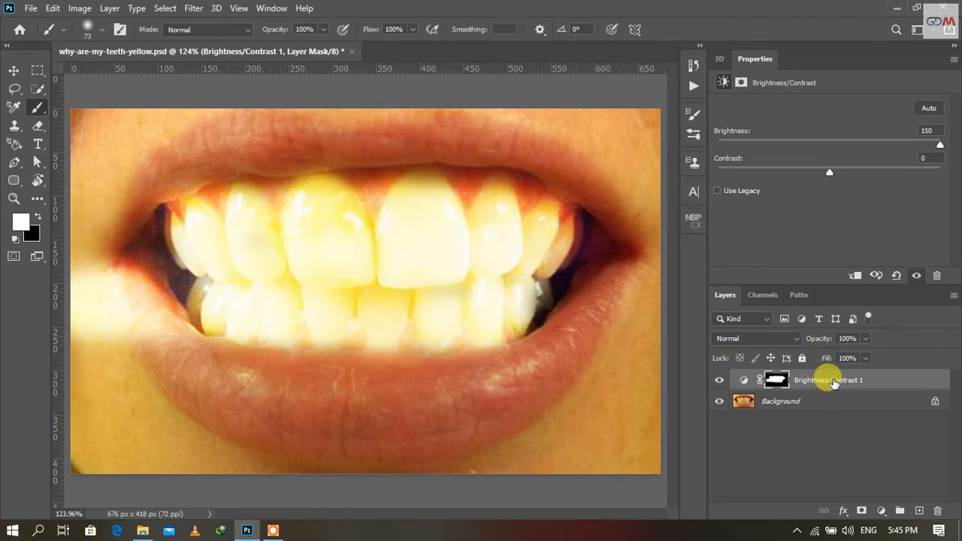
left_click_drag(869, 385, 938, 511)
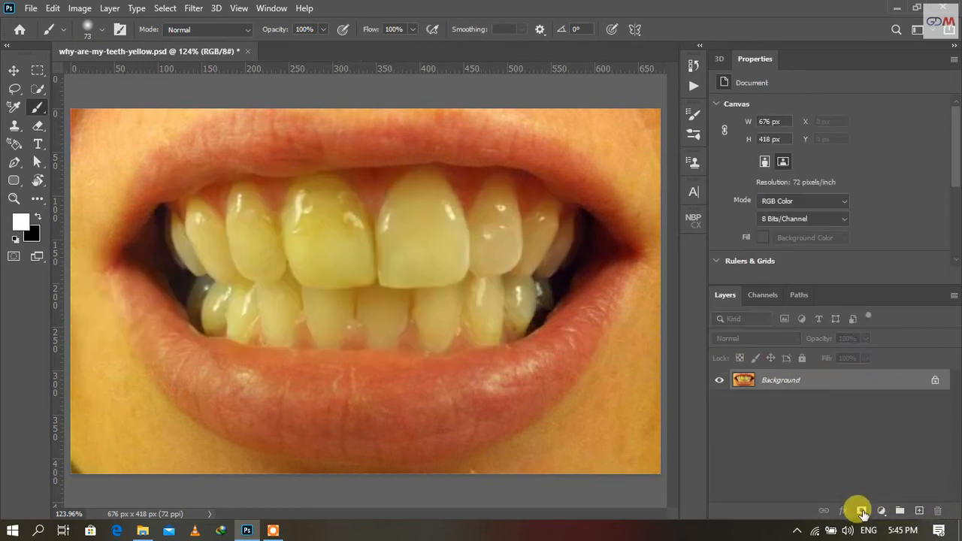
Add a Vibrance adjustment layer with its mask inverted to black, and set vibrance to -100 and saturation to -50
left_click(881, 510)
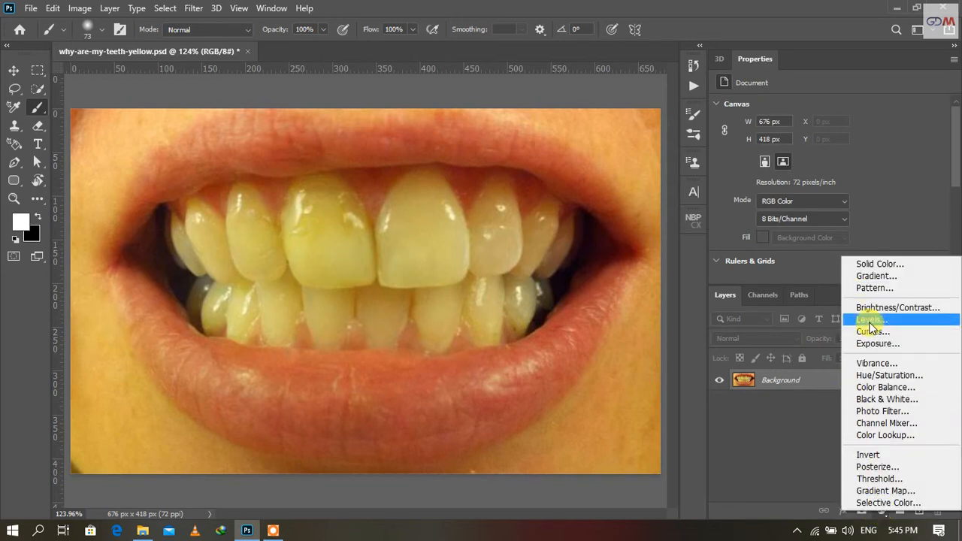
left_click(894, 366)
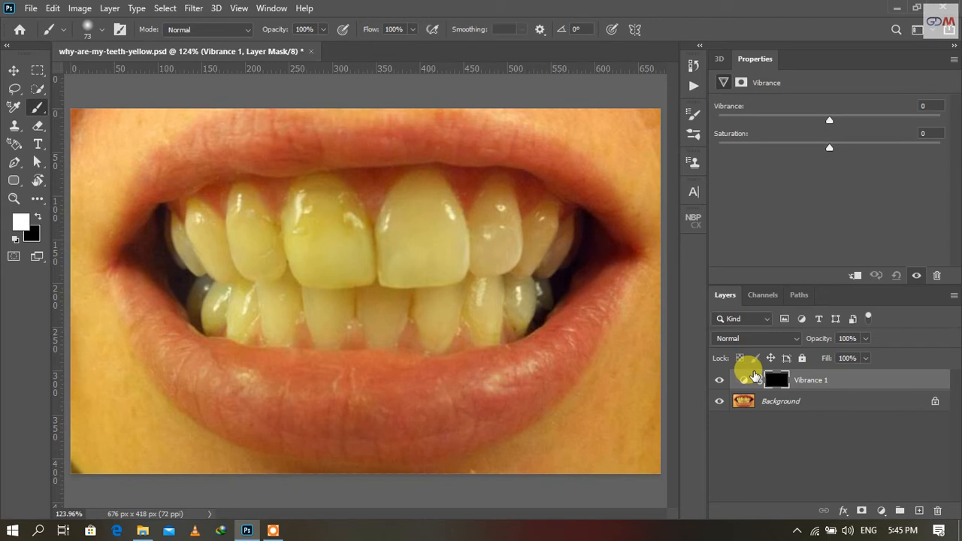
left_click_drag(731, 117, 705, 127)
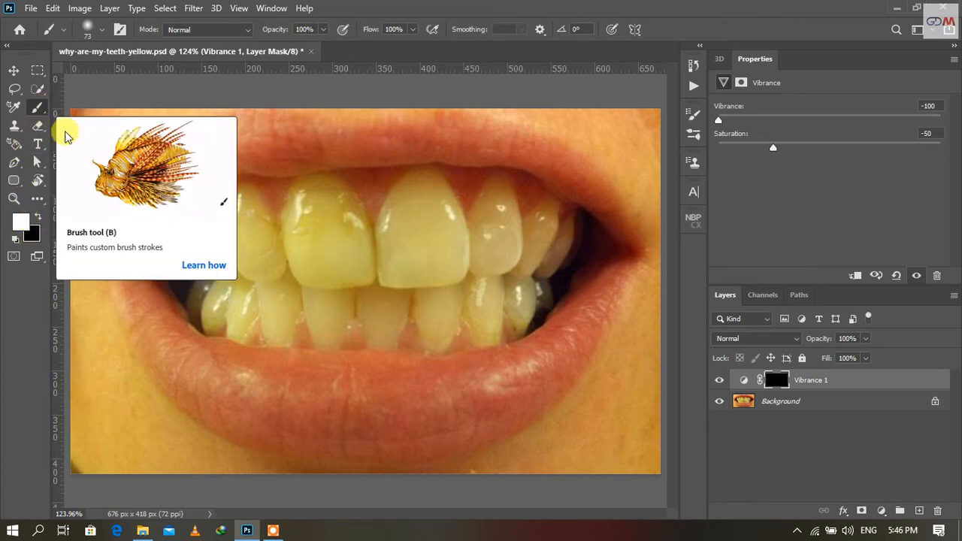
Paint white over all the teeth on the Vibrance mask and paint black over the spill on the lower lip
mouse_move(342, 233)
left_mouse_down()
mouse_move(310, 188)
mouse_move(300, 247)
mouse_move(300, 188)
mouse_move(319, 207)
mouse_move(329, 259)
mouse_move(360, 267)
mouse_move(381, 259)
mouse_move(375, 242)
mouse_move(393, 196)
mouse_move(413, 180)
mouse_move(431, 221)
mouse_move(426, 248)
mouse_move(450, 269)
mouse_move(488, 192)
mouse_move(490, 241)
mouse_move(521, 239)
mouse_move(531, 214)
mouse_move(537, 240)
mouse_move(530, 235)
mouse_move(505, 293)
mouse_move(489, 268)
mouse_move(475, 269)
mouse_move(469, 309)
mouse_move(436, 269)
mouse_move(423, 309)
mouse_move(400, 272)
mouse_move(381, 274)
mouse_move(372, 309)
mouse_move(350, 267)
mouse_move(329, 270)
mouse_move(313, 309)
mouse_move(300, 270)
mouse_move(273, 265)
mouse_move(265, 291)
mouse_move(225, 189)
mouse_move(242, 261)
mouse_move(220, 295)
mouse_move(188, 282)
mouse_move(184, 217)
mouse_move(197, 285)
mouse_move(190, 211)
mouse_move(212, 247)
mouse_move(218, 293)
mouse_move(130, 298)
mouse_move(150, 328)
mouse_move(223, 374)
left_mouse_up()
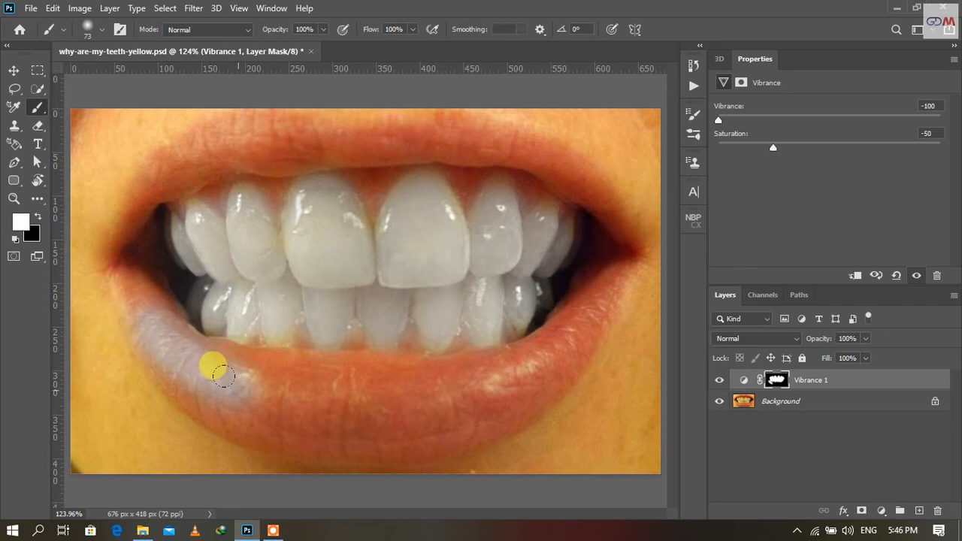
key("x")
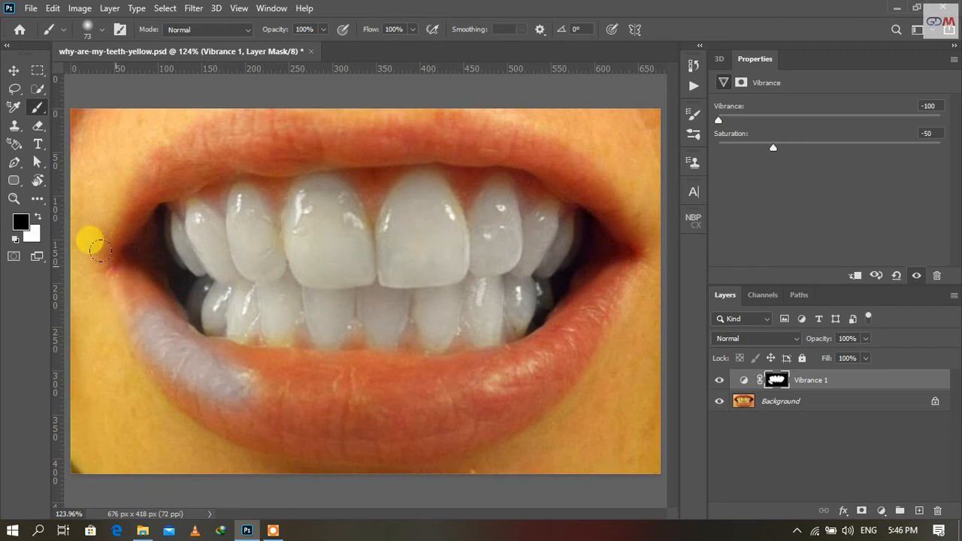
mouse_move(85, 253)
left_mouse_down()
mouse_move(153, 327)
mouse_move(232, 366)
left_mouse_up()
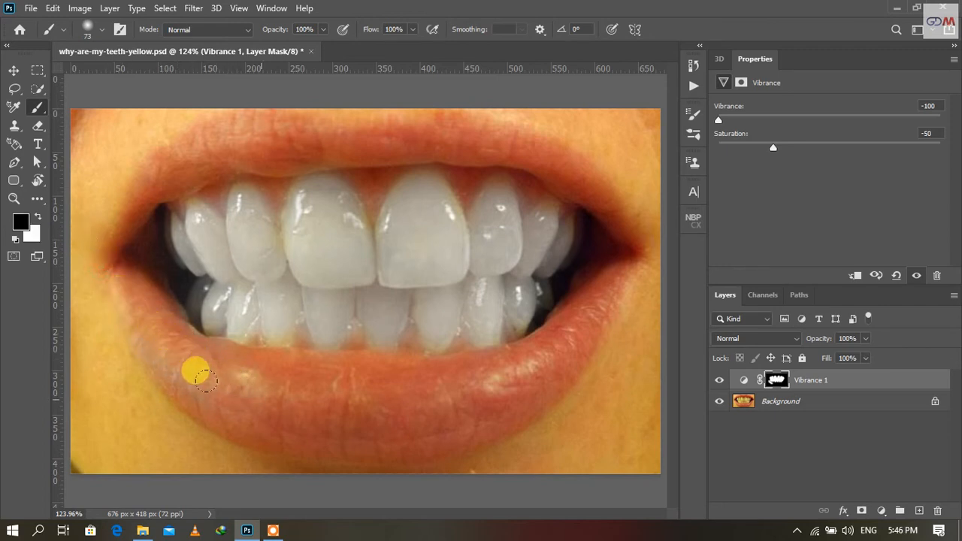
left_click_drag(105, 324, 187, 351)
Paint black with an 18 px brush over the gum gaps between the lower front teeth on the Vibrance mask
key("ctrl+plus")
key("ctrl+plus")
key("ctrl+plus")
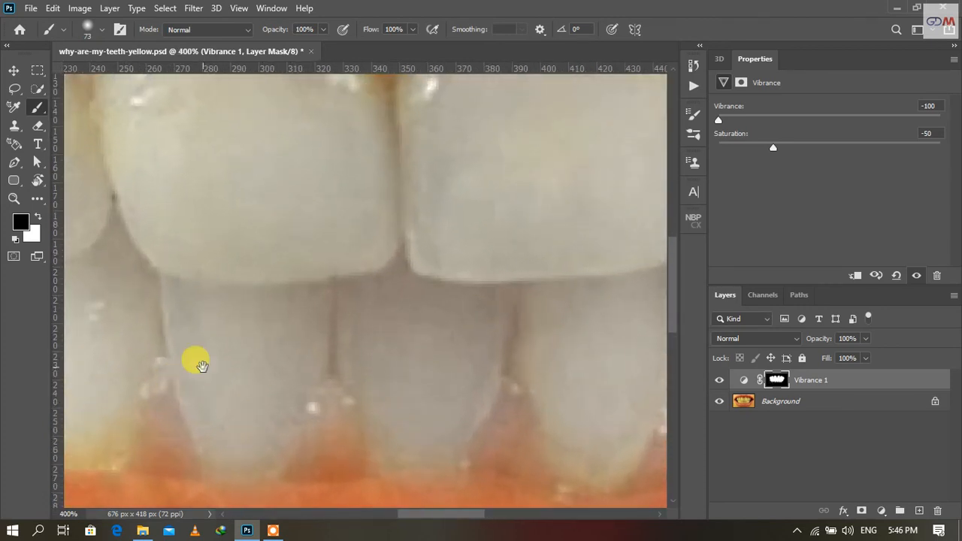
left_click_drag(193, 365, 215, 279)
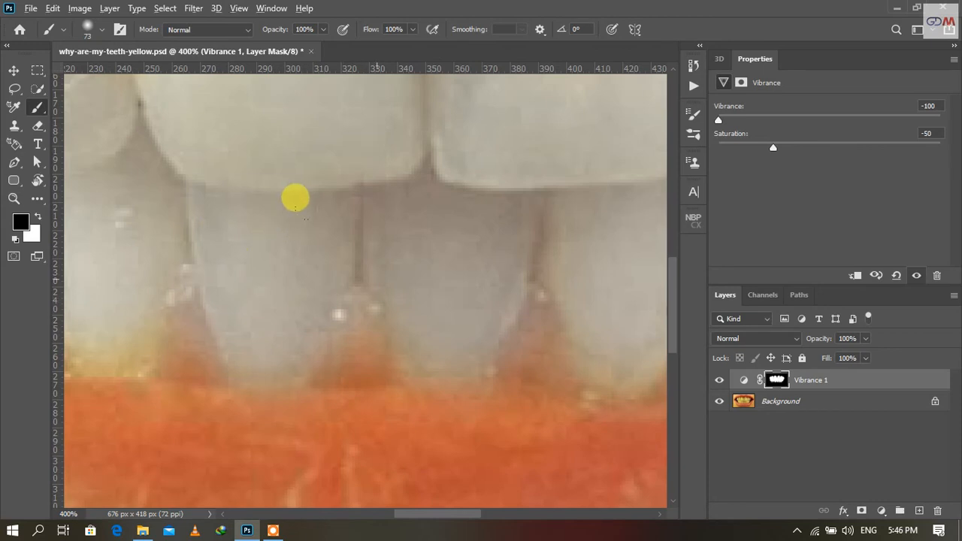
mouse_move(376, 279)
left_mouse_down()
mouse_move(294, 294)
mouse_move(335, 351)
mouse_move(346, 343)
left_mouse_up()
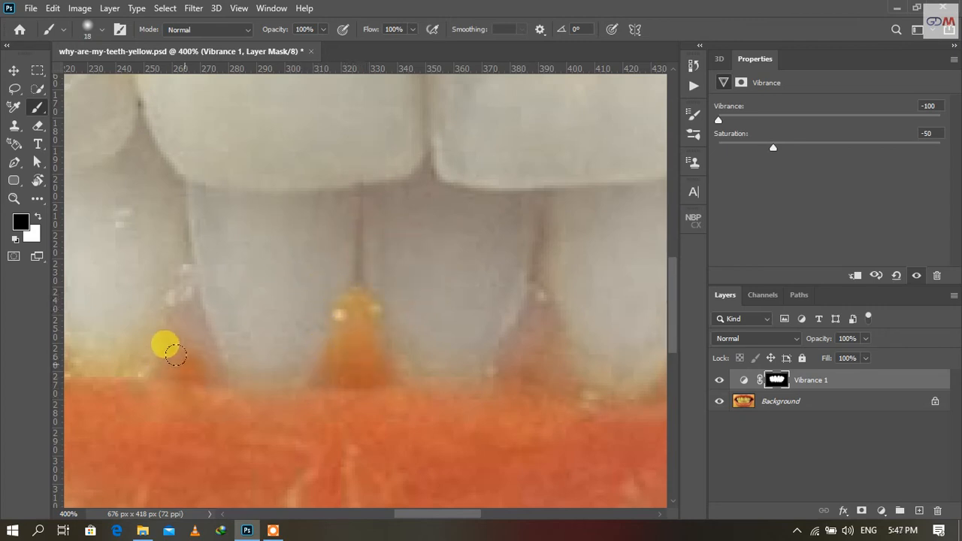
mouse_move(175, 355)
left_mouse_down()
mouse_move(178, 298)
mouse_move(192, 354)
mouse_move(321, 267)
mouse_move(527, 254)
left_mouse_up()
left_click_drag(343, 301, 360, 357)
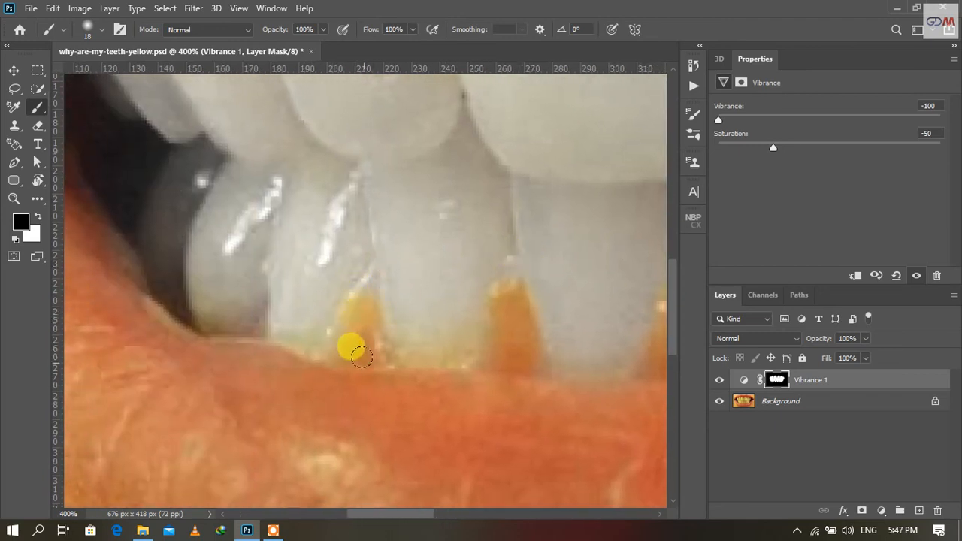
Paint black over the remaining gum areas along the outer lower teeth on the Vibrance mask
mouse_move(244, 324)
left_mouse_down()
mouse_move(268, 356)
mouse_move(282, 343)
mouse_move(292, 305)
mouse_move(272, 323)
mouse_move(301, 343)
mouse_move(250, 343)
mouse_move(244, 333)
mouse_move(280, 364)
mouse_move(329, 353)
mouse_move(352, 303)
left_mouse_up()
key("x")
key("x")
left_click_drag(363, 369, 241, 324)
mouse_move(449, 331)
left_mouse_down()
mouse_move(435, 317)
mouse_move(449, 271)
left_mouse_up()
key("space")
mouse_move(475, 333)
left_mouse_down()
mouse_move(511, 342)
mouse_move(374, 340)
mouse_move(428, 335)
mouse_move(470, 288)
mouse_move(476, 303)
mouse_move(529, 332)
mouse_move(607, 312)
mouse_move(612, 230)
mouse_move(564, 291)
mouse_move(378, 318)
mouse_move(504, 282)
mouse_move(525, 368)
left_mouse_up()
key("space")
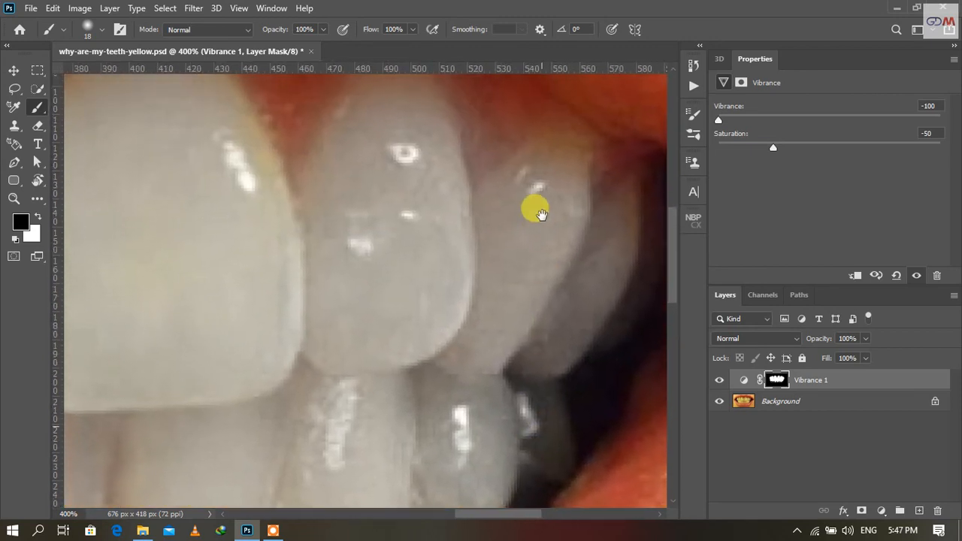
Paint black over the gums between the upper teeth on the Vibrance mask and switch the foreground colour back to white
mouse_move(539, 213)
left_mouse_down()
mouse_move(536, 289)
mouse_move(500, 244)
mouse_move(459, 279)
mouse_move(463, 313)
mouse_move(475, 274)
mouse_move(526, 264)
mouse_move(588, 297)
mouse_move(595, 341)
left_mouse_up()
key("space")
left_click_drag(224, 172, 482, 133)
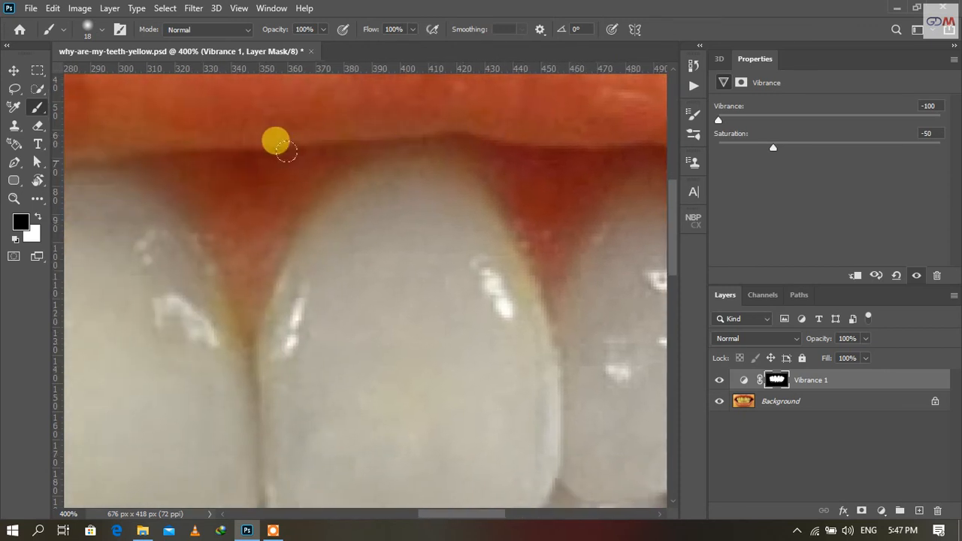
left_click_drag(197, 172, 412, 152)
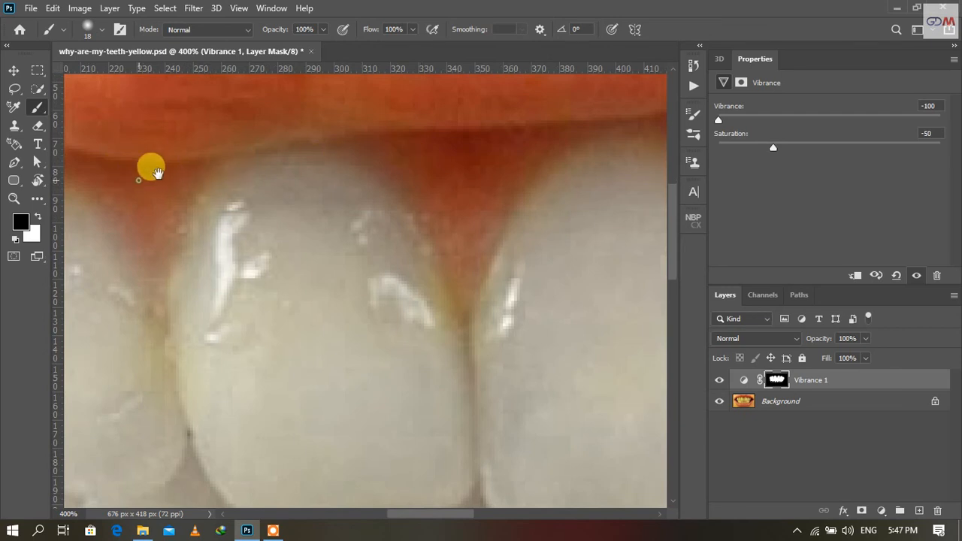
left_click_drag(150, 168, 549, 161)
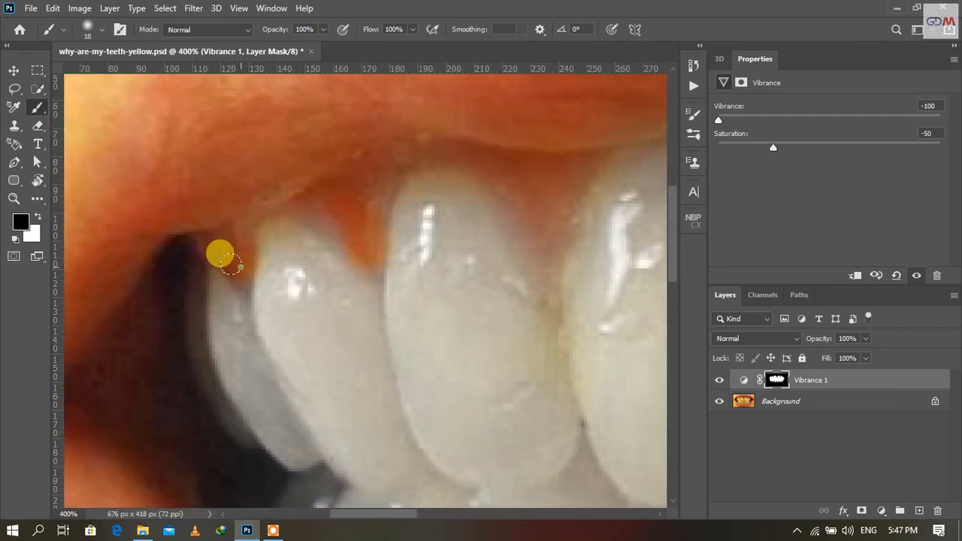
key("x")
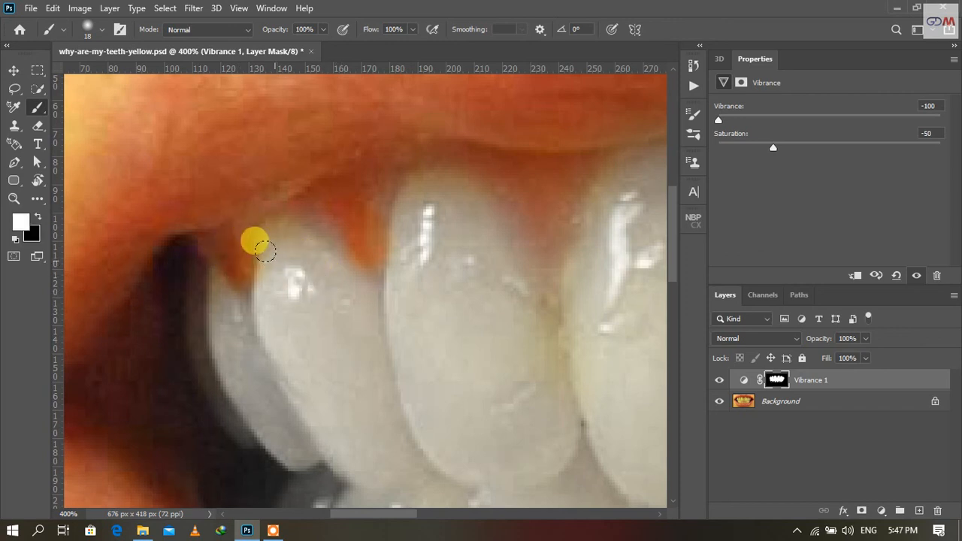
Set the Vibrance layer's opacity to 96% and toggle its visibility to compare the teeth before and after
key("ctrl+0")
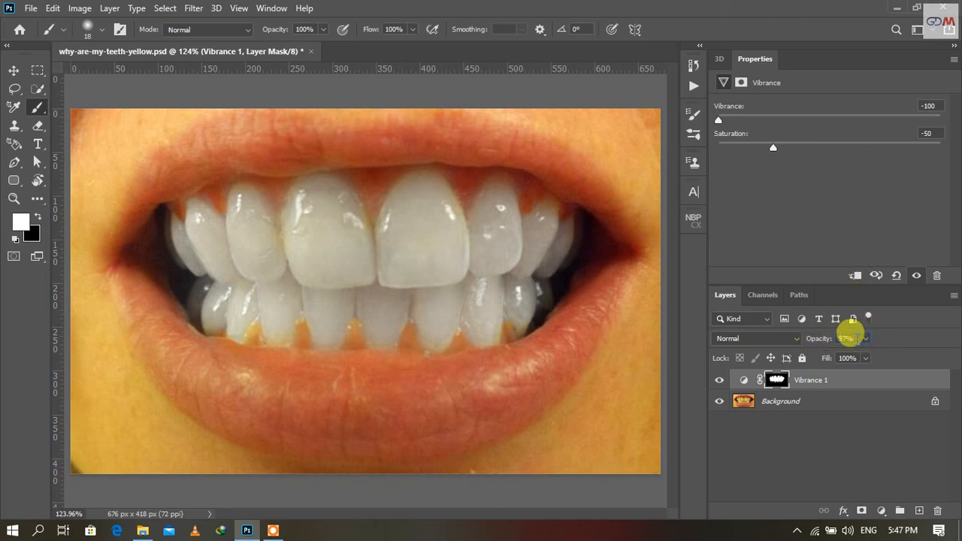
left_click(719, 382)
left_click(718, 384)
left_click(718, 384)
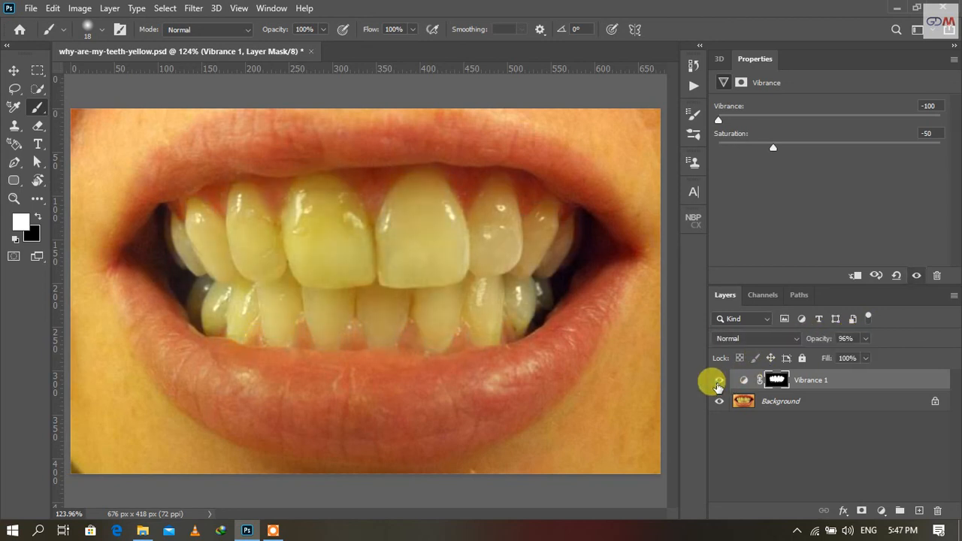
left_click(718, 383)
left_click(718, 383)
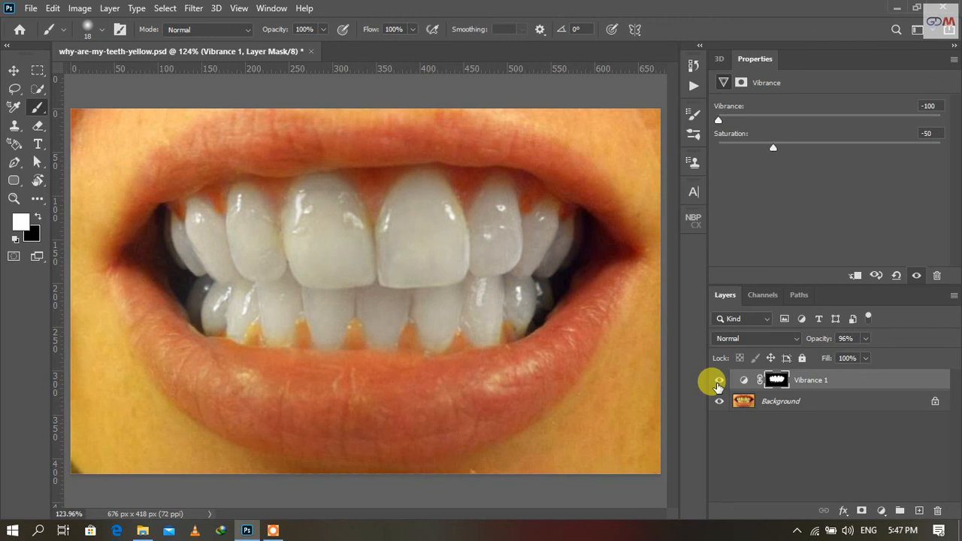